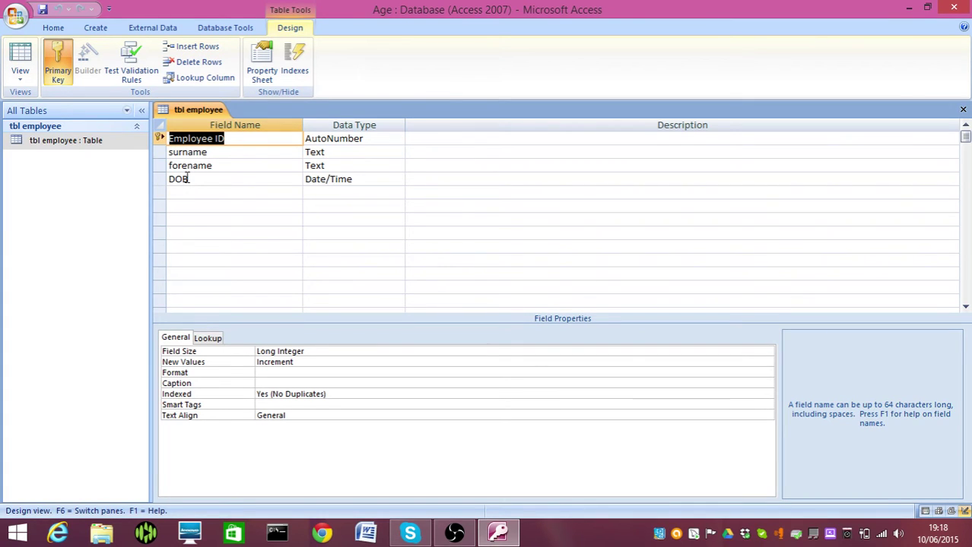
# - Select the Date/Time DOB field in tbl employee's design and place the cursor in its Validation Rule box
pyautogui.press('Down')
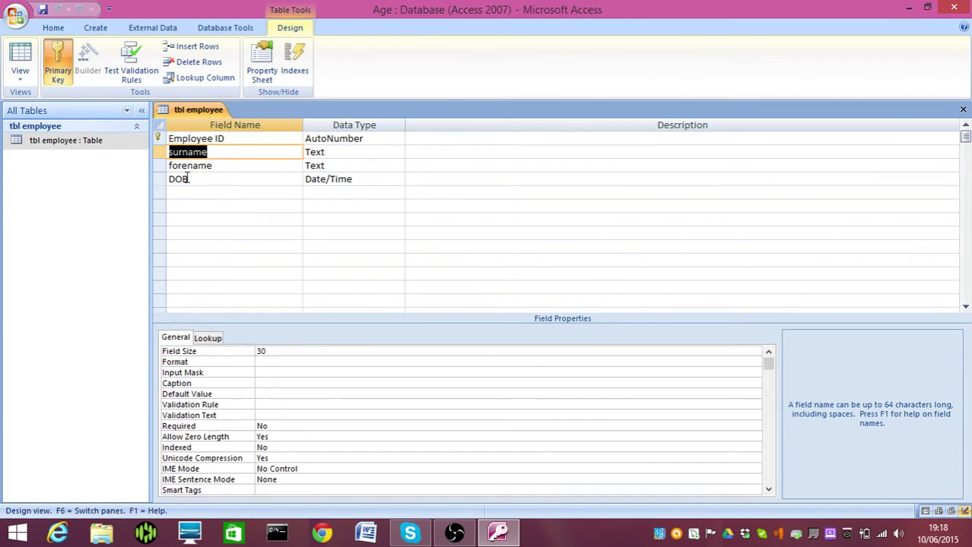
pyautogui.press('Down')
pyautogui.press('Down')
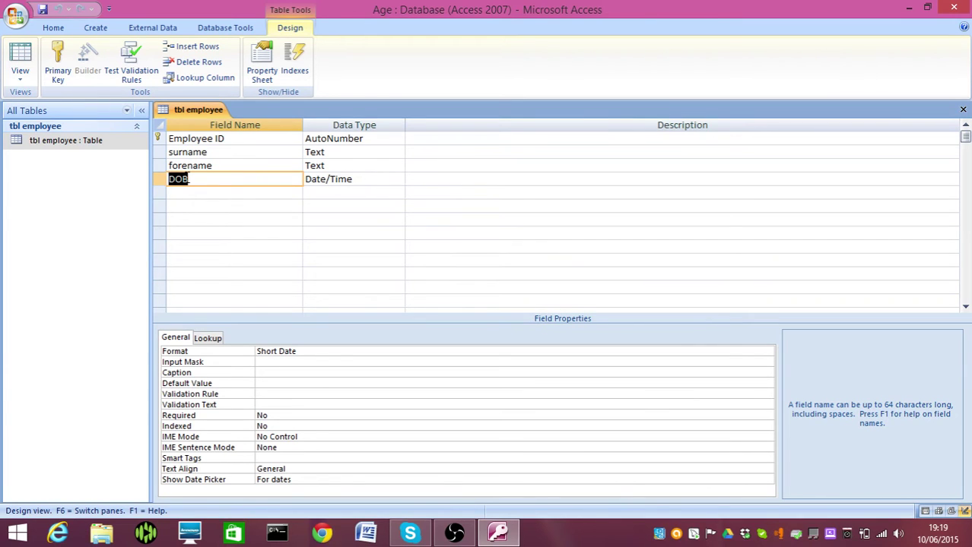
pyautogui.press('Up')
pyautogui.press('Up')
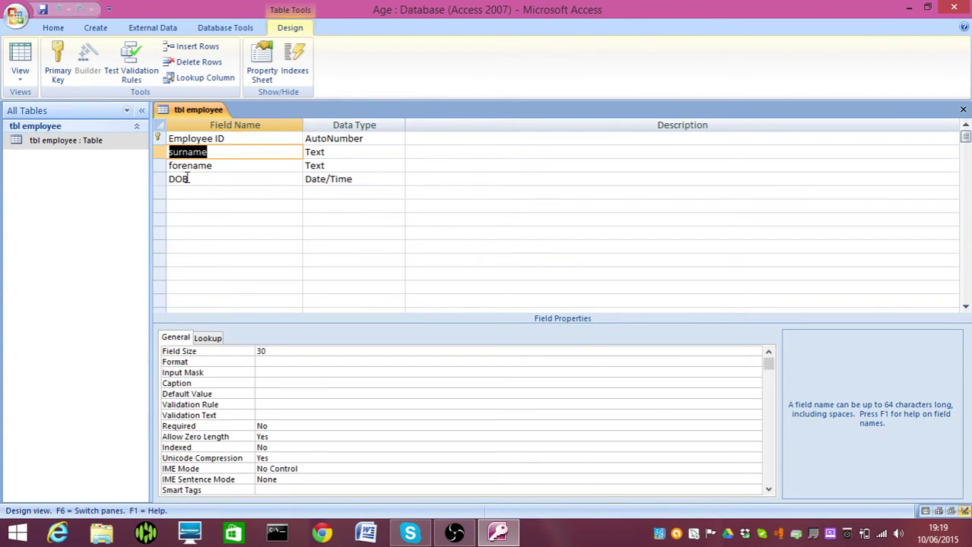
pyautogui.press('Up')
pyautogui.press('Down')
pyautogui.press('Down')
pyautogui.press('Down')
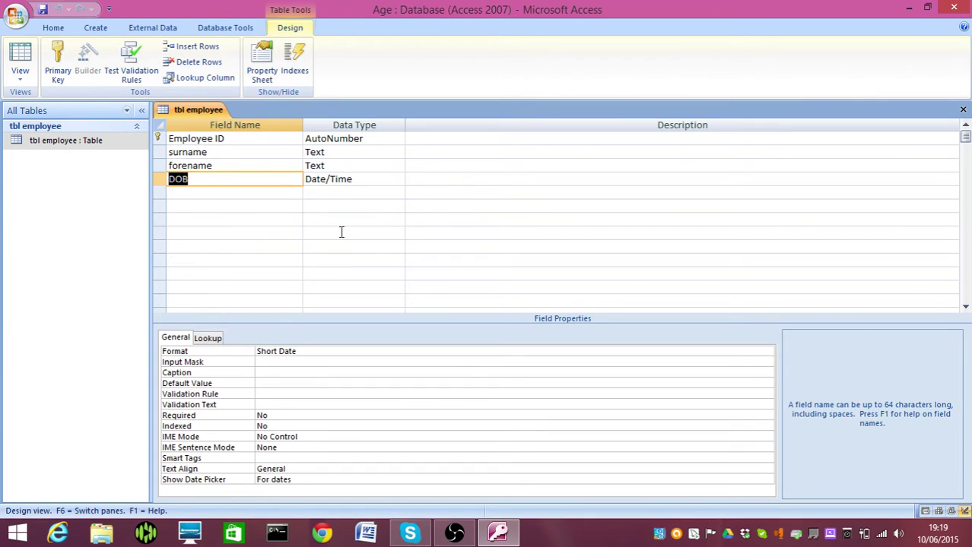
pyautogui.click(348, 179)
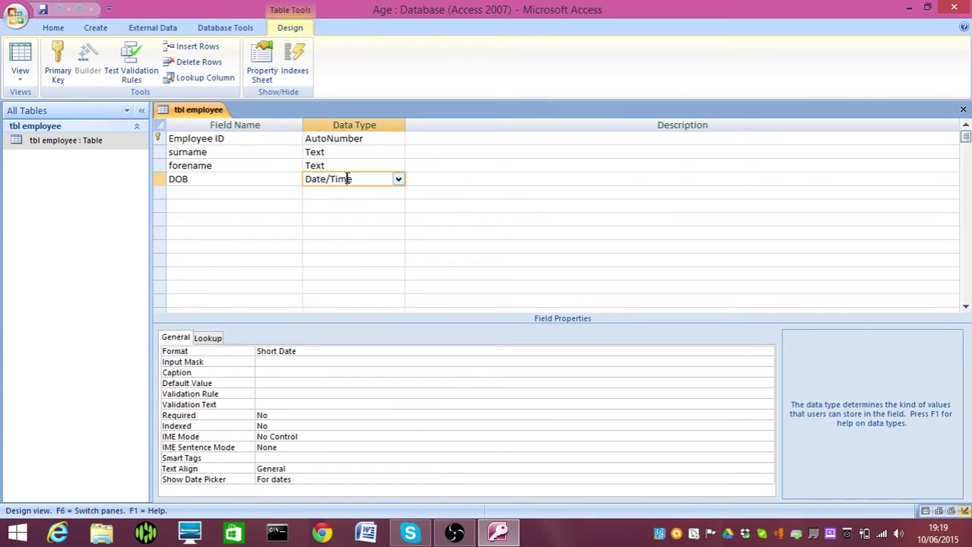
pyautogui.click(301, 351)
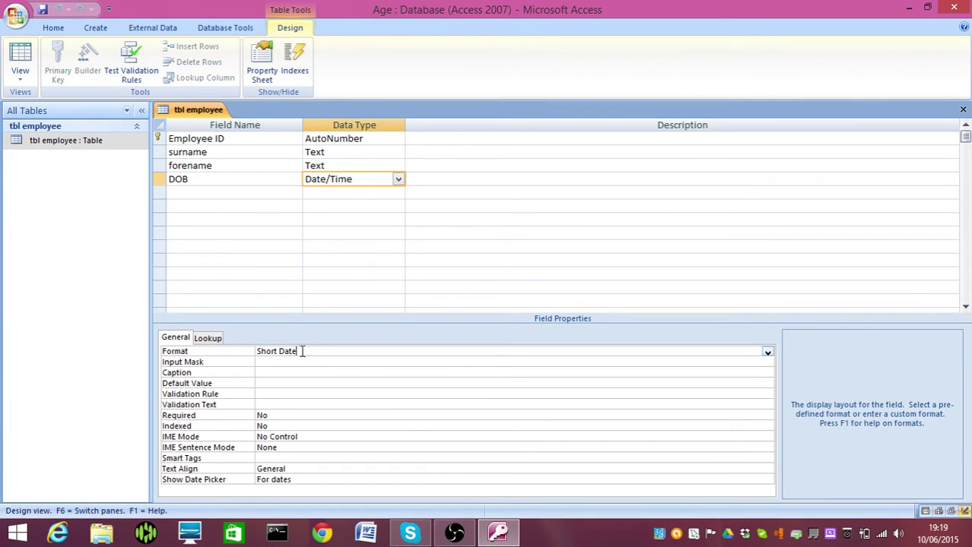
pyautogui.click(276, 395)
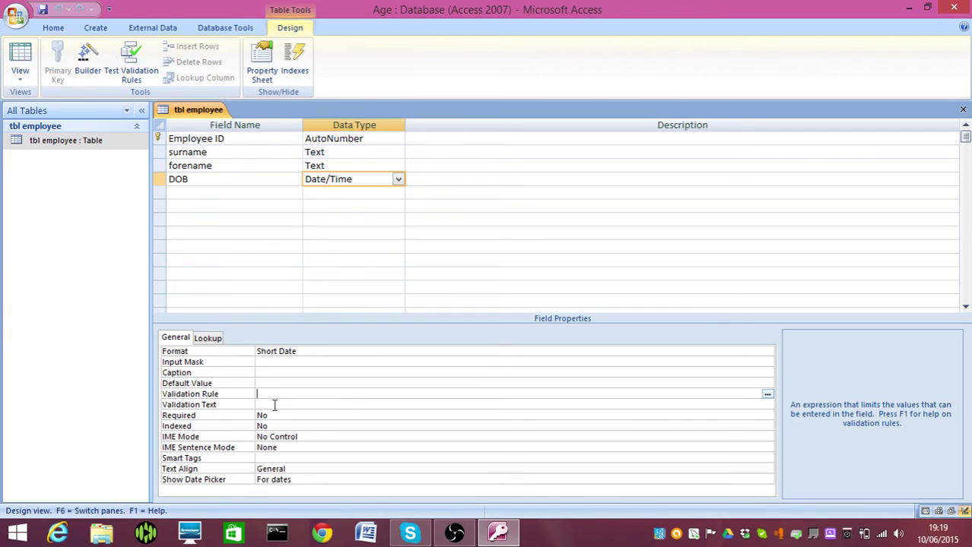
# - Enter 'Please do not enter a person less than 18!' as the DOB field's Validation Text
pyautogui.click(273, 405)
pyautogui.write('Please ')
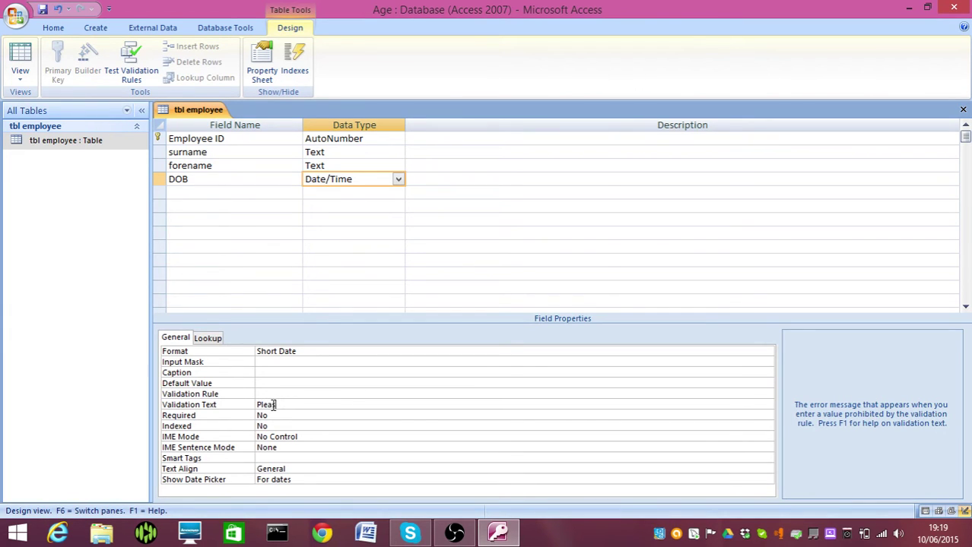
pyautogui.write('do not enter a person le')
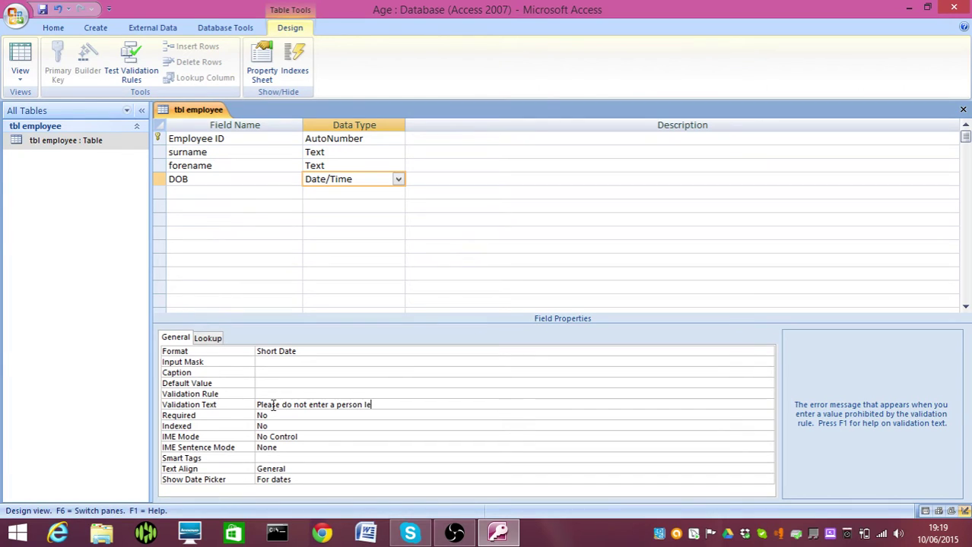
pyautogui.write('ss than 18!')
pyautogui.click(308, 393)
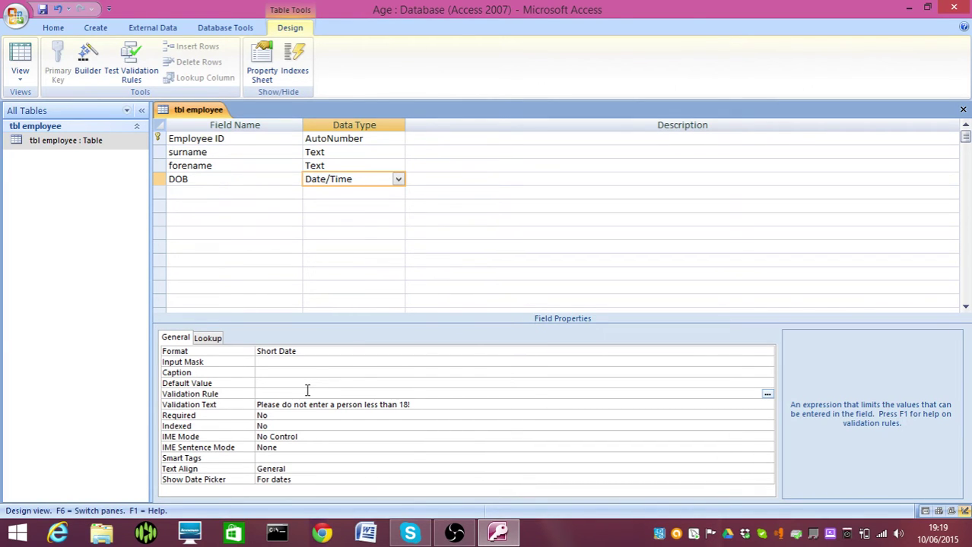
# - Enter <date()-6574.5 as DOB's validation rule, then reselect DOB to verify it
pyautogui.write('<date()-6574.5')
pyautogui.click(676, 144)
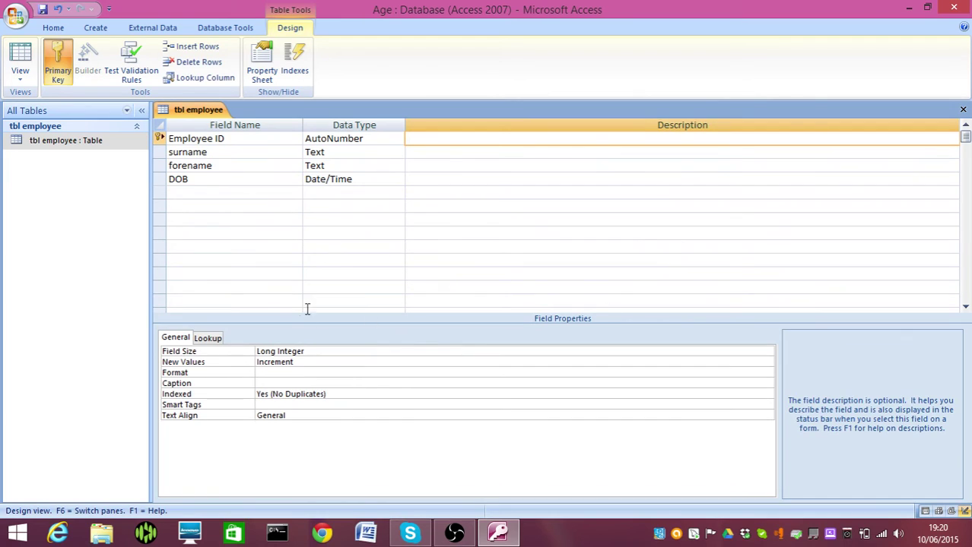
pyautogui.click(220, 176)
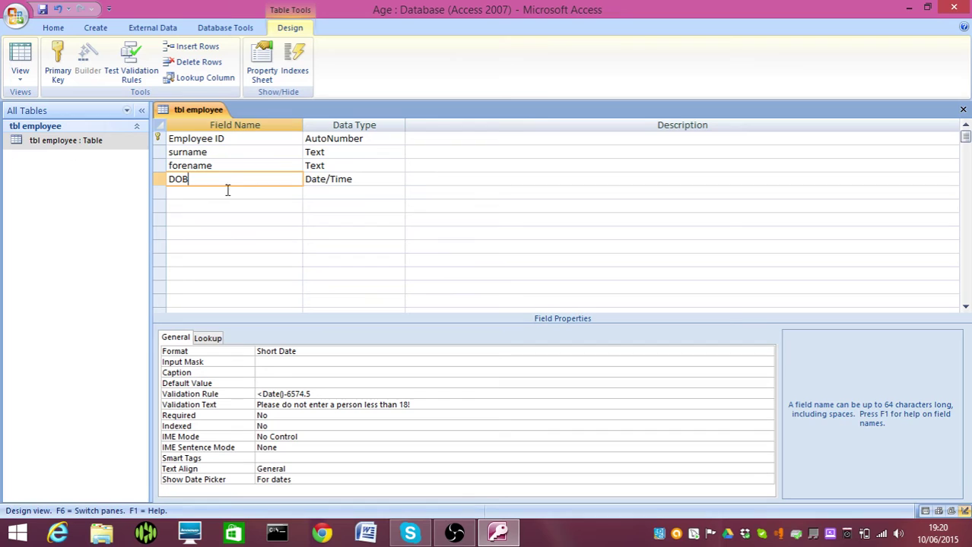
pyautogui.click(328, 394)
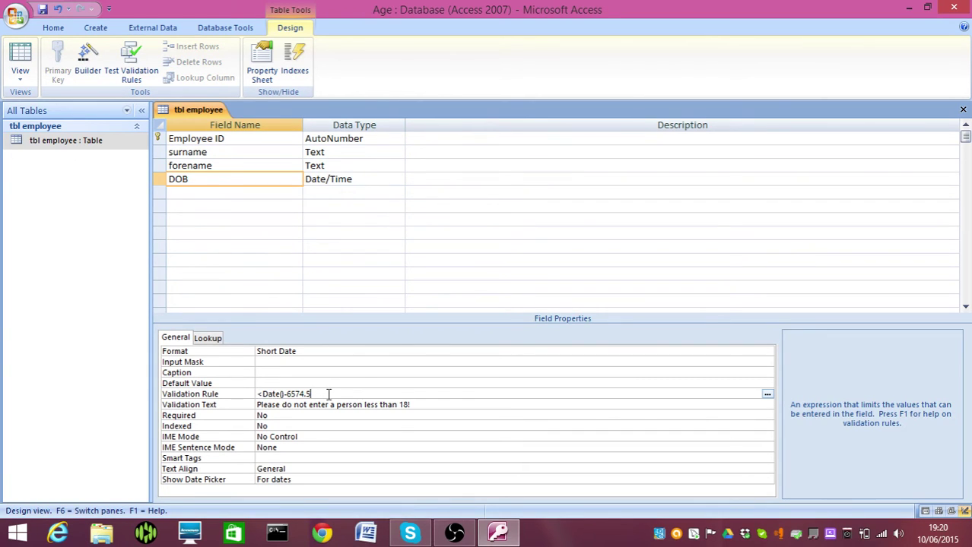
pyautogui.moveTo(970, 1)
# - Close the table design, saving it, testing existing data and keeping the new DOB rule
pyautogui.click(962, 110)
pyautogui.click(430, 305)
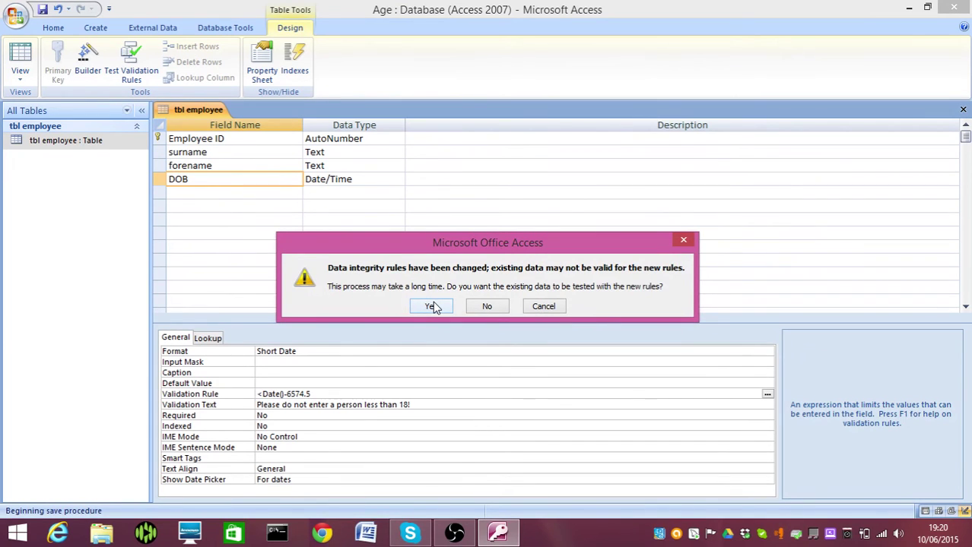
pyautogui.click(432, 306)
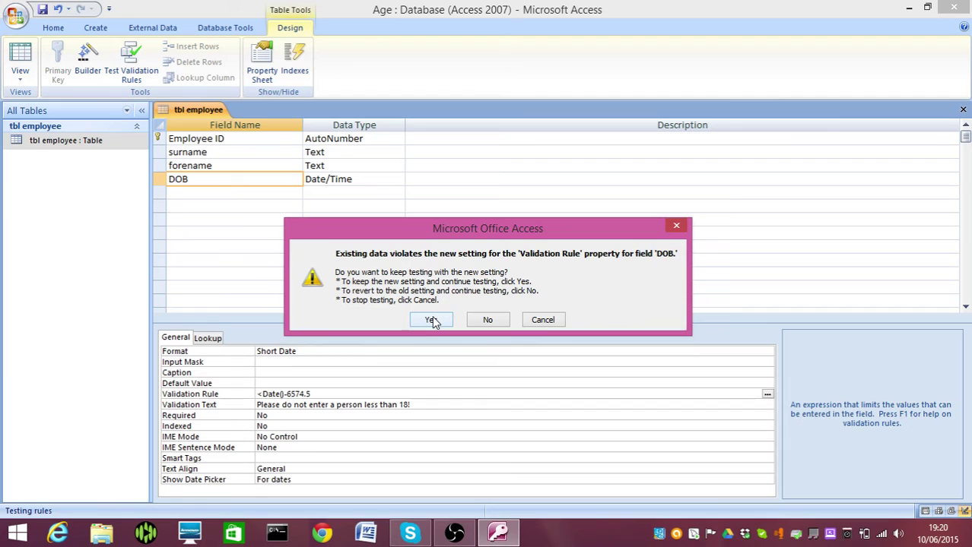
pyautogui.click(431, 321)
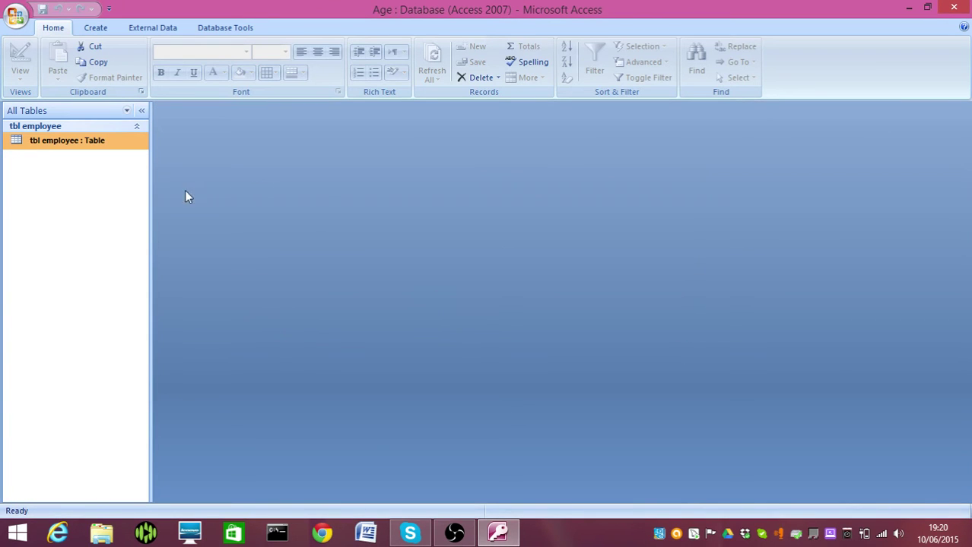
# - Open tbl employee and set the first employee's date of birth to 07/03/1971
pyautogui.doubleClick(102, 148)
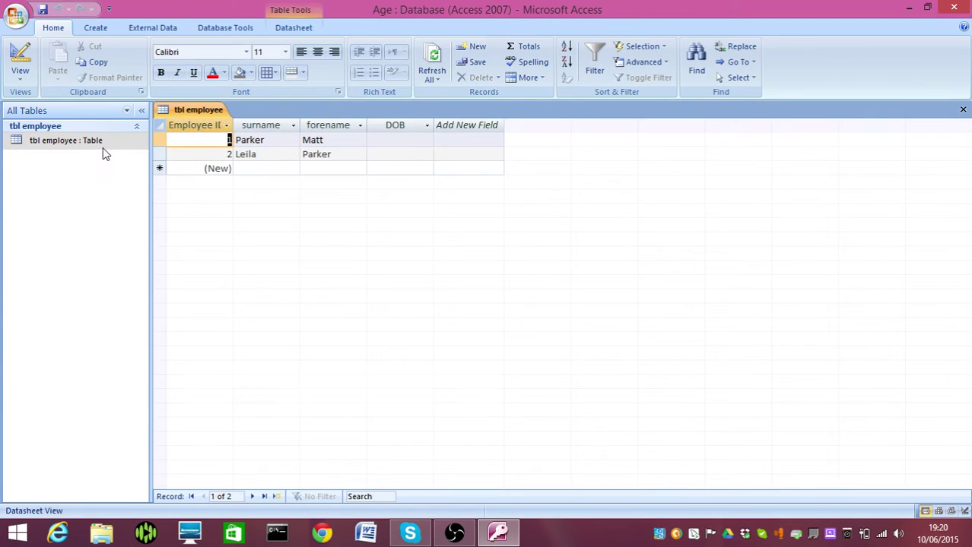
pyautogui.click(417, 140)
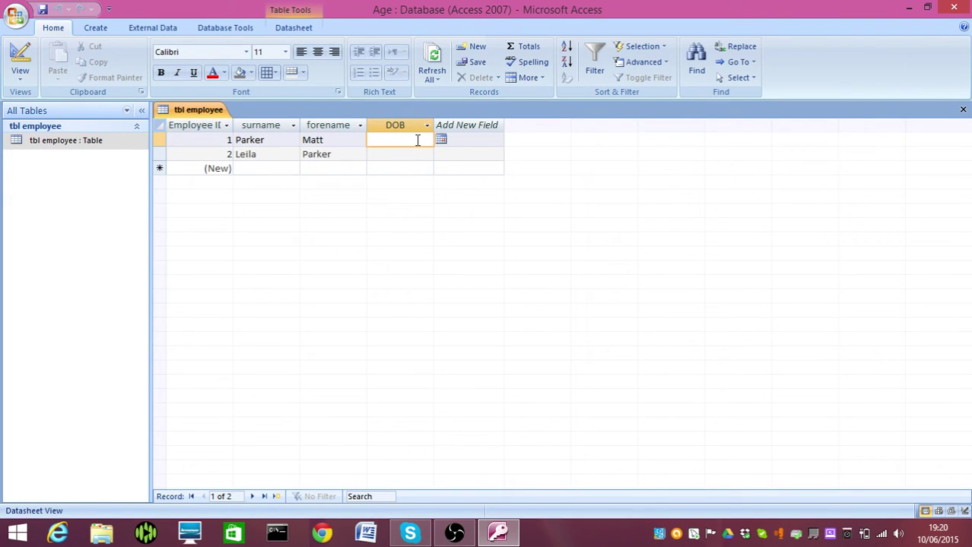
pyautogui.write('7/3/71')
pyautogui.click(412, 152)
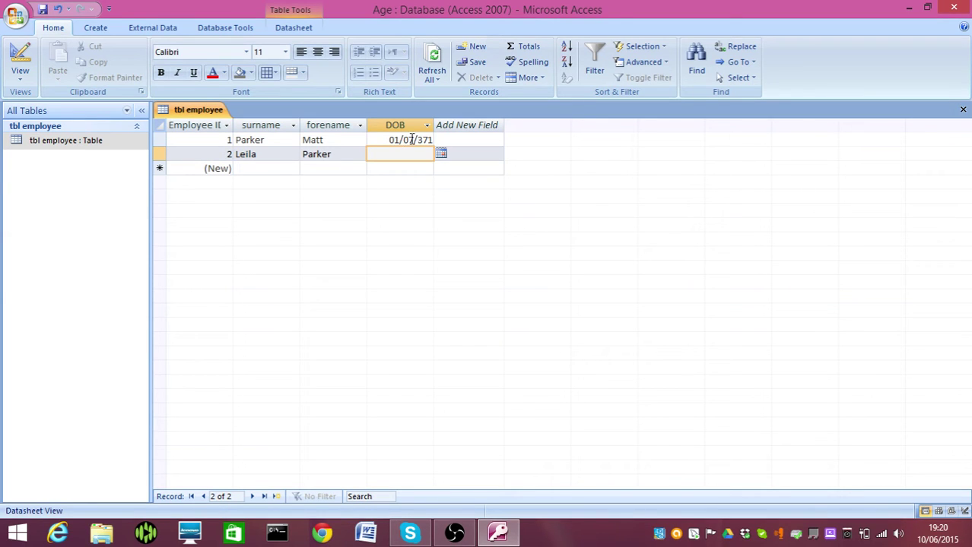
pyautogui.click(425, 143)
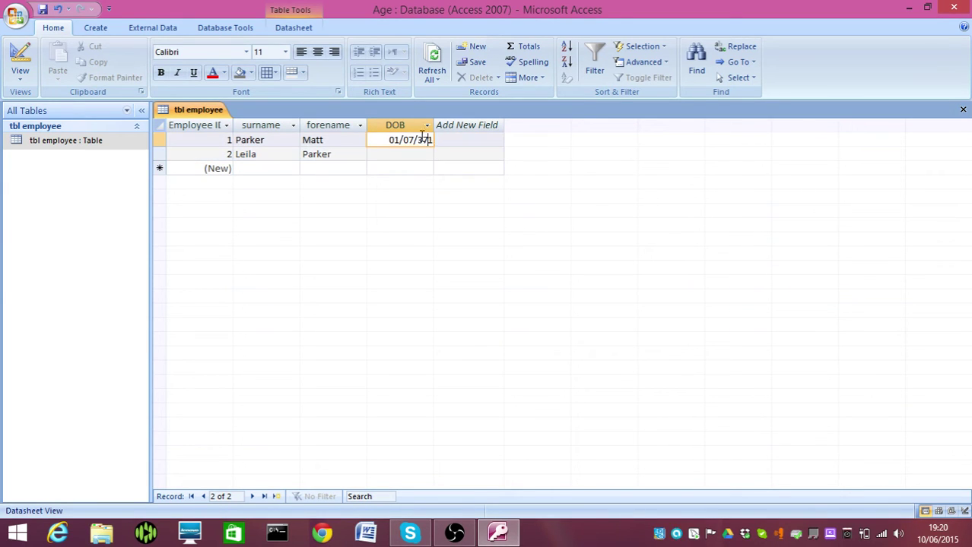
pyautogui.moveTo(429, 142); pyautogui.dragTo(388, 141)
pyautogui.press('BackSpace')
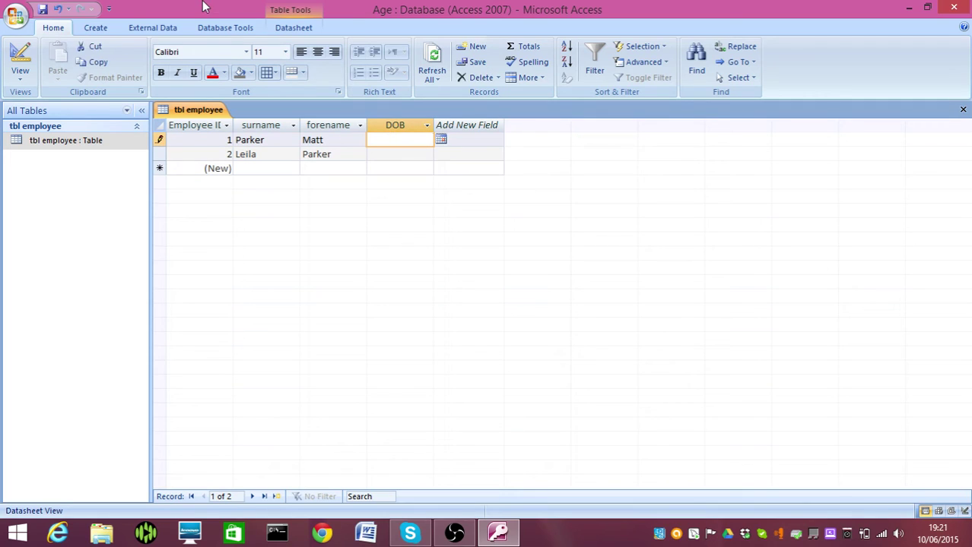
pyautogui.write('7/3/71')
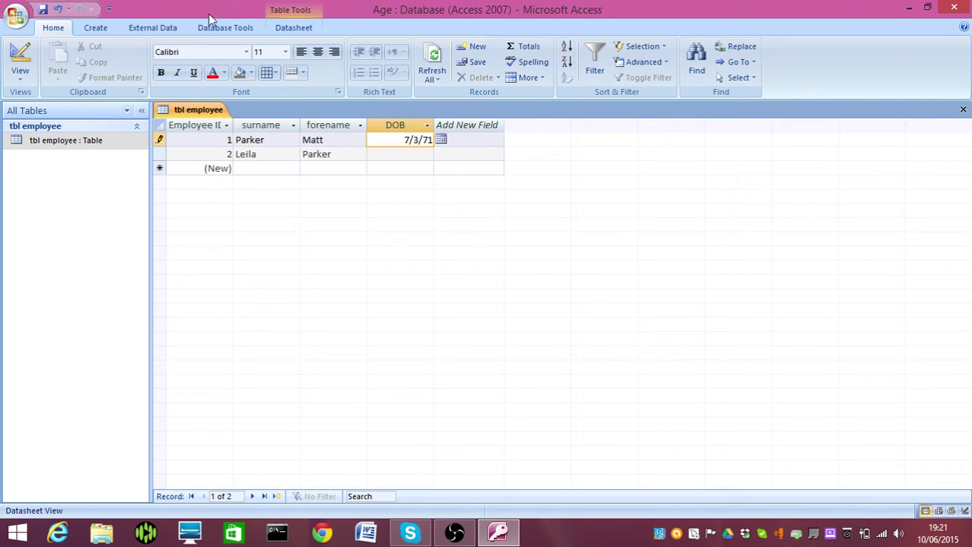
pyautogui.click(414, 154)
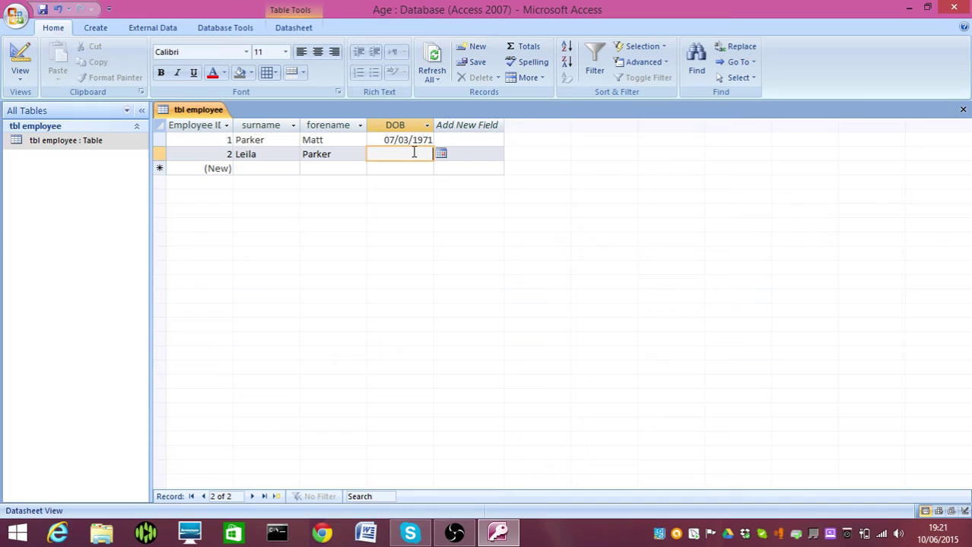
# - Test the rule on employee 2 with under-18 dates 1/6/2001 and 9/6/1999, dismissing each rejection
pyautogui.write('1/6/2001')
pyautogui.press('Return')
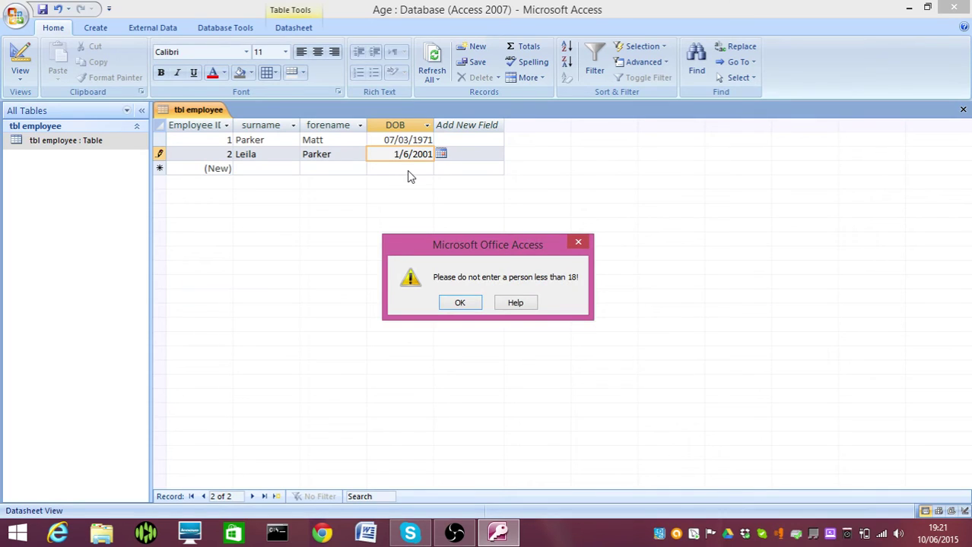
pyautogui.press('Return')
pyautogui.press('BackSpace')
pyautogui.press('BackSpace')
pyautogui.press('BackSpace')
pyautogui.press('BackSpace')
pyautogui.press('BackSpace')
pyautogui.press('BackSpace')
pyautogui.press('BackSpace')
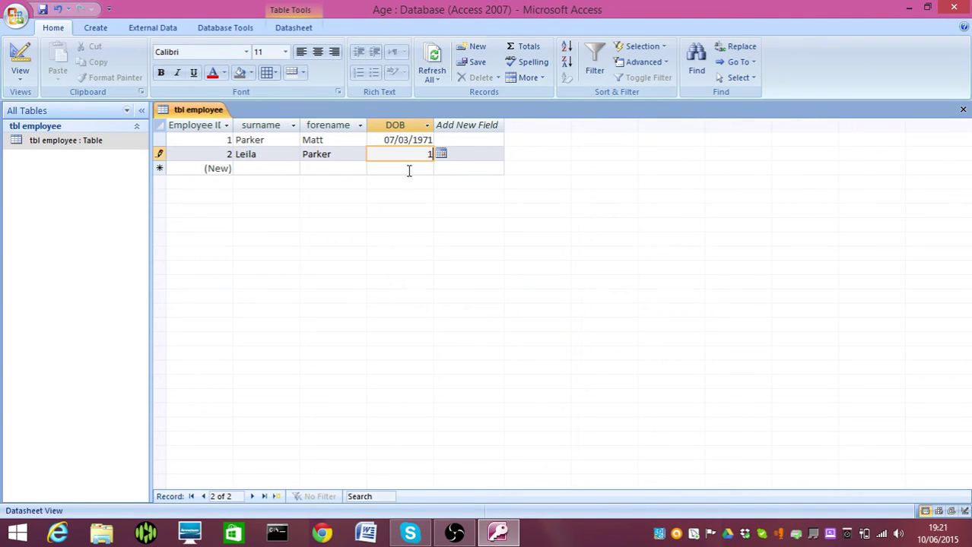
pyautogui.write('9/6/1999')
pyautogui.press('Return')
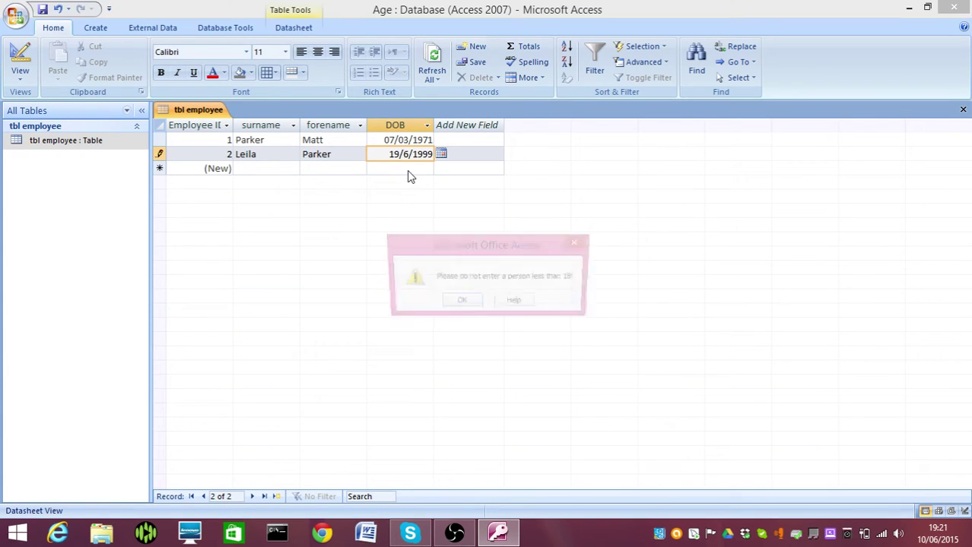
pyautogui.press('Return')
pyautogui.press('BackSpace')
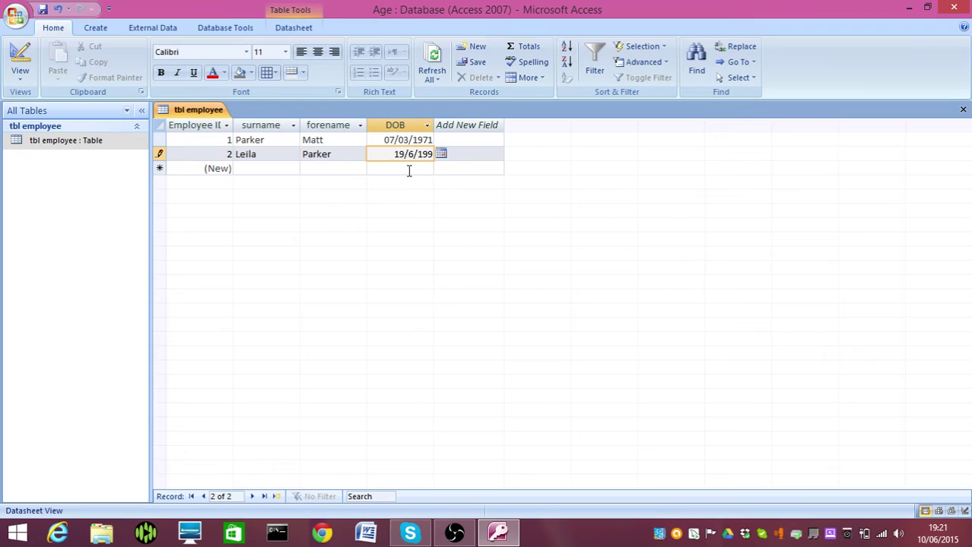
pyautogui.press('BackSpace')
pyautogui.press('BackSpace')
pyautogui.press('BackSpace')
pyautogui.press('BackSpace')
pyautogui.press('BackSpace')
pyautogui.press('BackSpace')
pyautogui.press('BackSpace')
pyautogui.write('1/11/1996')
pyautogui.click(409, 171)
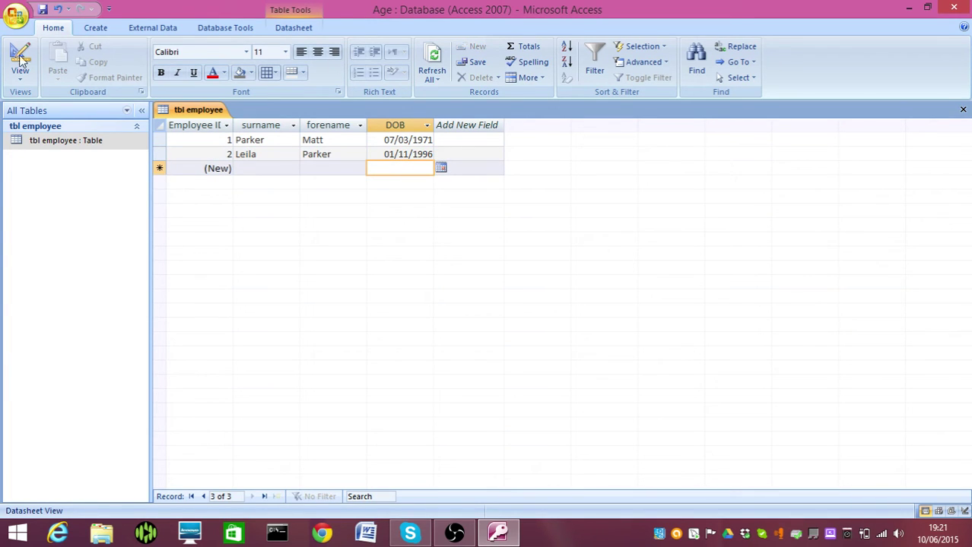
pyautogui.click(963, 110)
pyautogui.rightClick(102, 142)
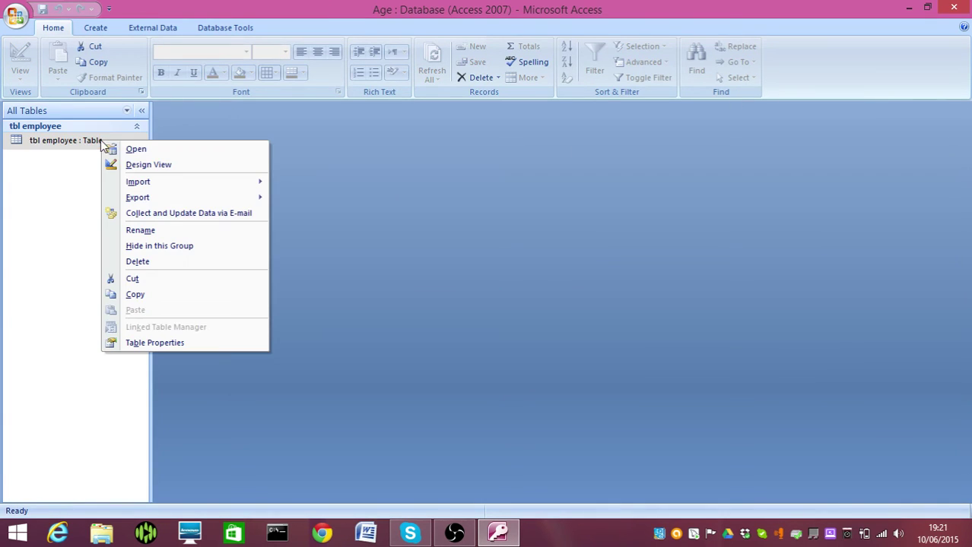
pyautogui.click(126, 165)
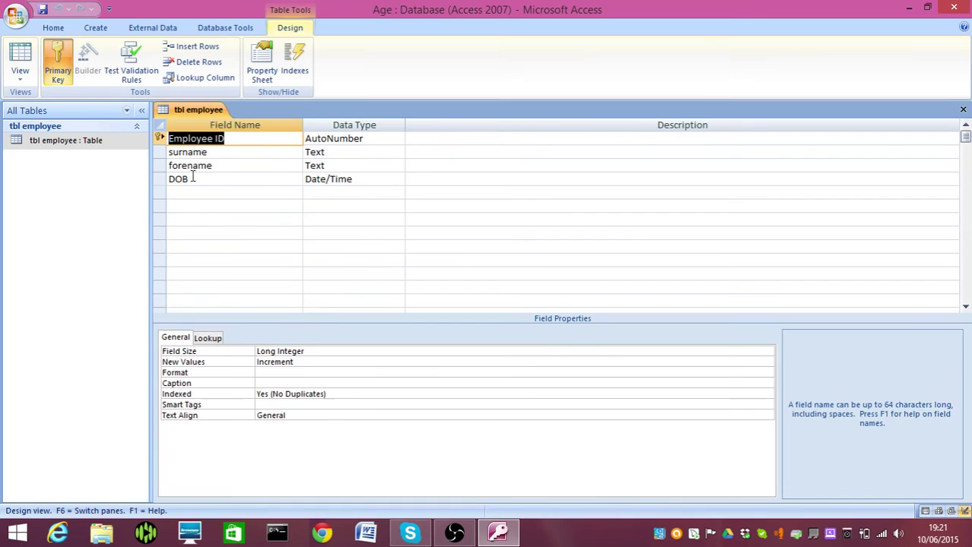
pyautogui.click(193, 179)
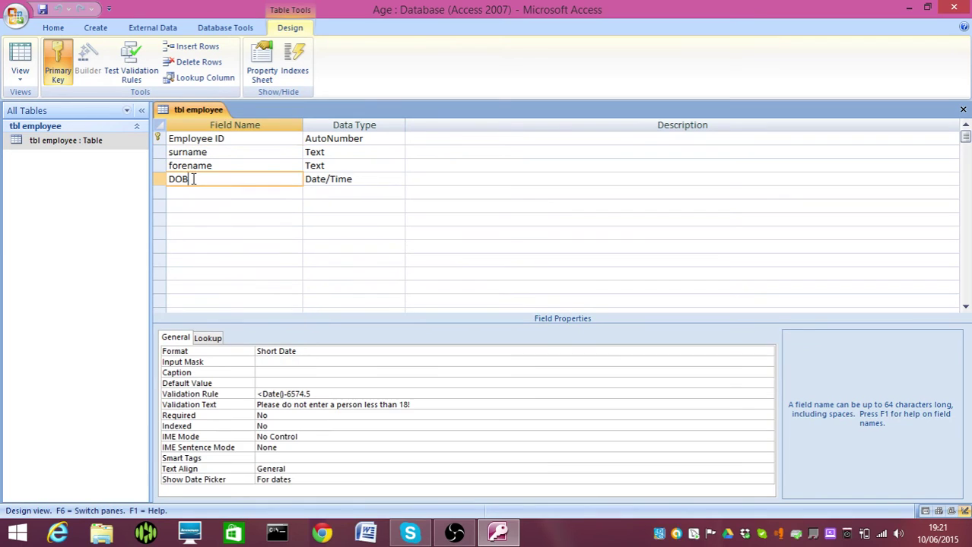
pyautogui.click(300, 405)
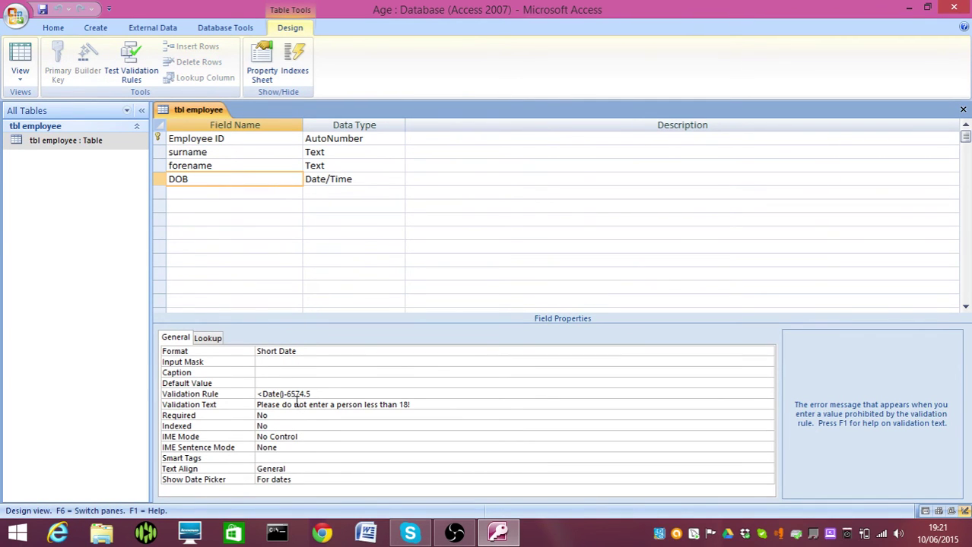
pyautogui.click(316, 394)
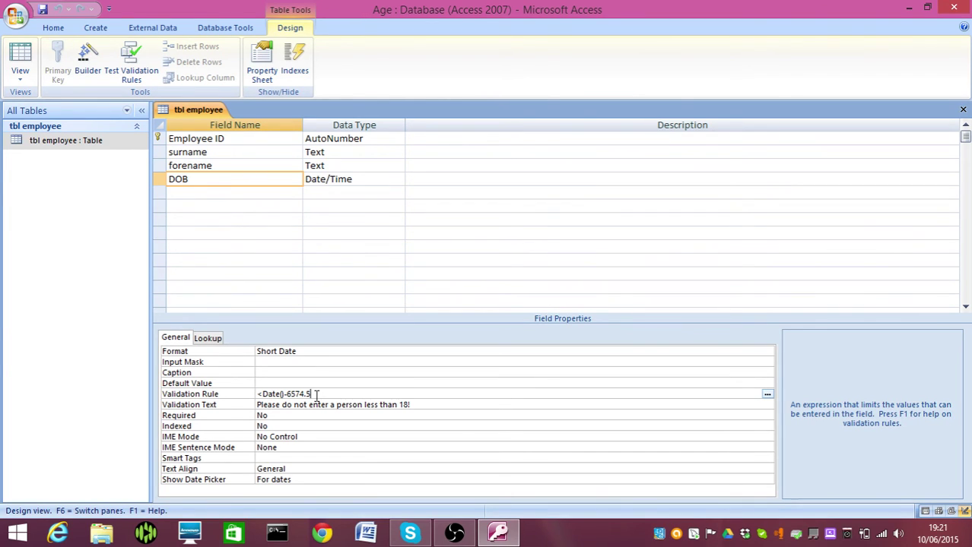
pyautogui.moveTo(313, 394); pyautogui.dragTo(286, 396)
pyautogui.click(963, 111)
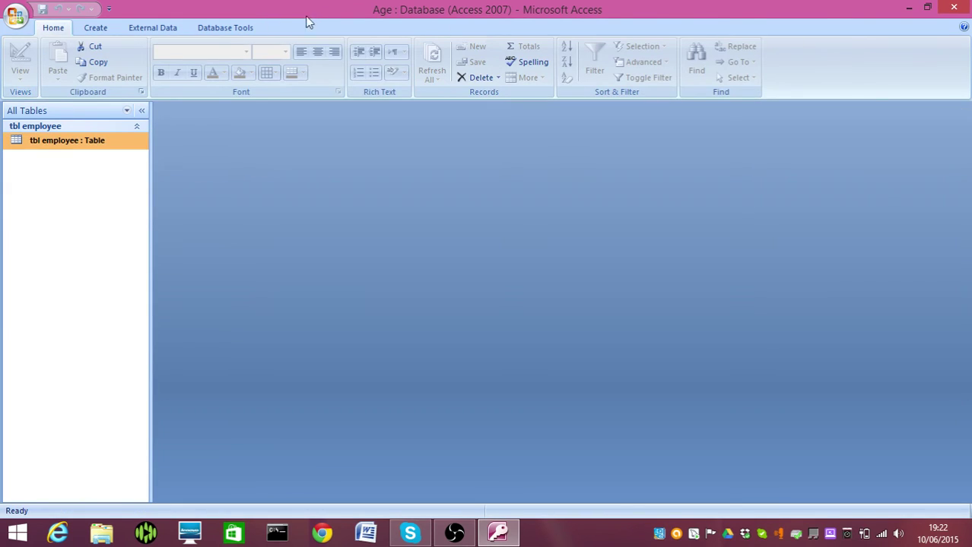
# - Create a Query Design with tbl employee added from Show Table, and enlarge the query grid
pyautogui.click(105, 29)
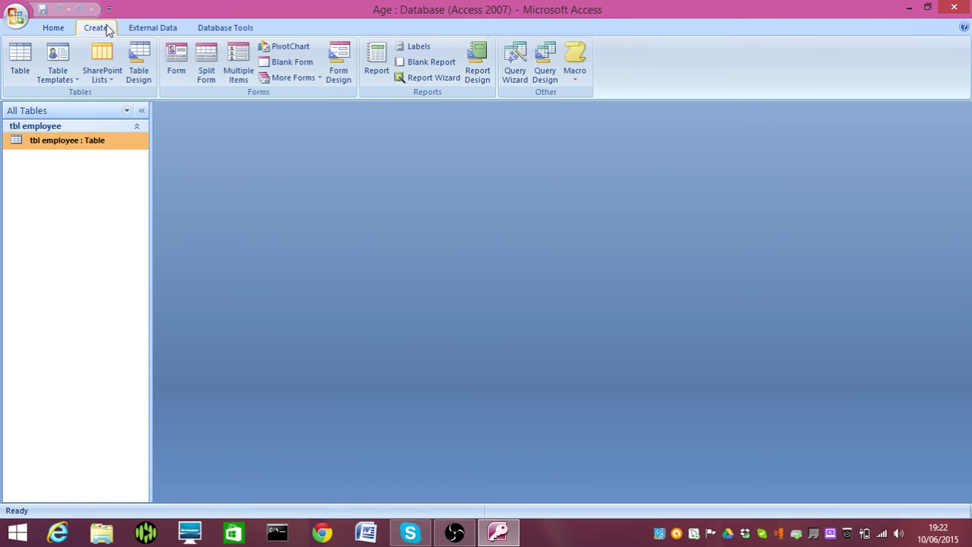
pyautogui.click(538, 79)
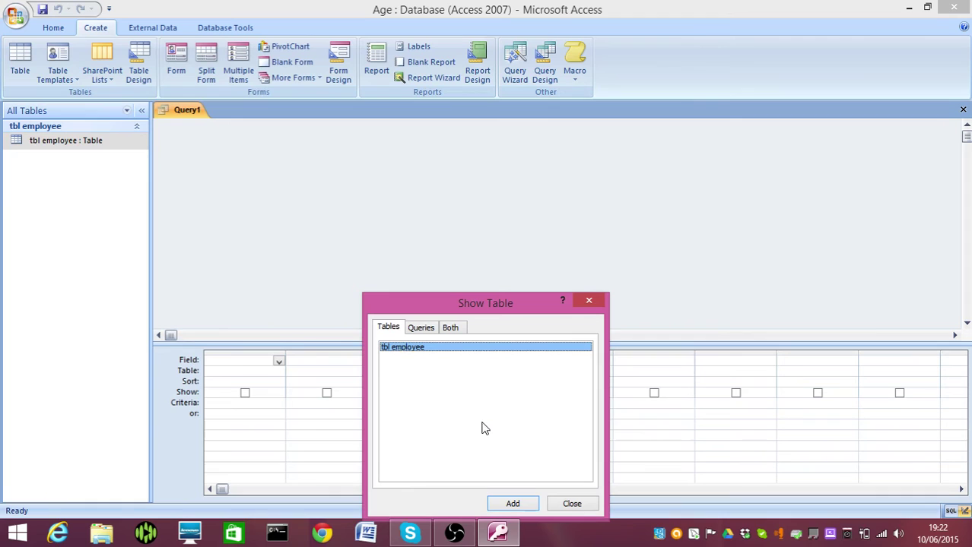
pyautogui.click(511, 505)
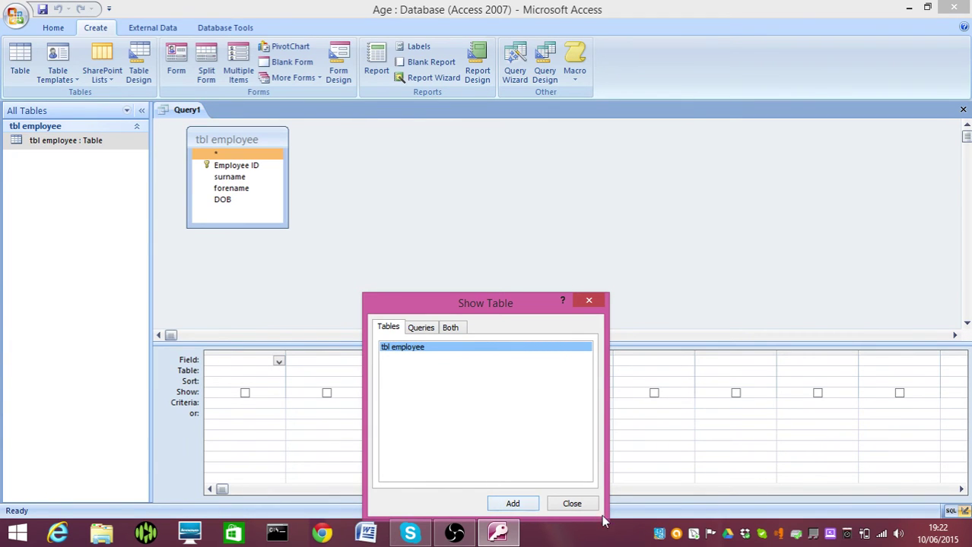
pyautogui.click(572, 505)
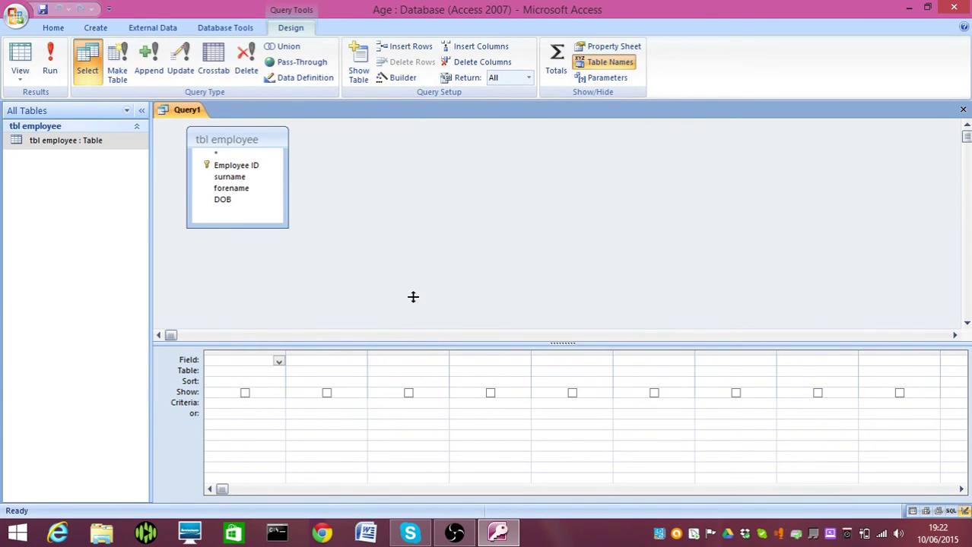
pyautogui.moveTo(406, 343); pyautogui.dragTo(406, 243)
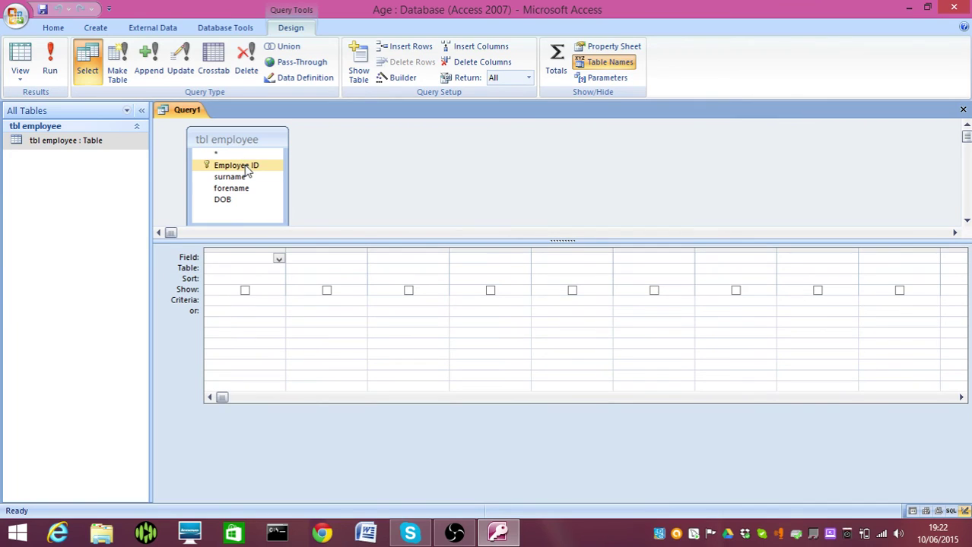
# - Add Employee ID and the calculated field Age:int((date()-DOB)/365.25) to the query grid
pyautogui.doubleClick(245, 167)
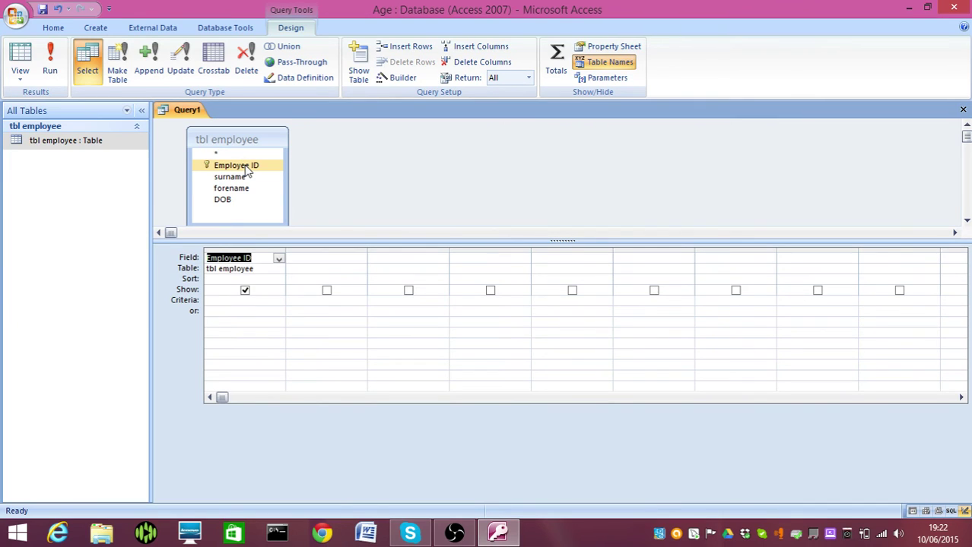
pyautogui.click(312, 259)
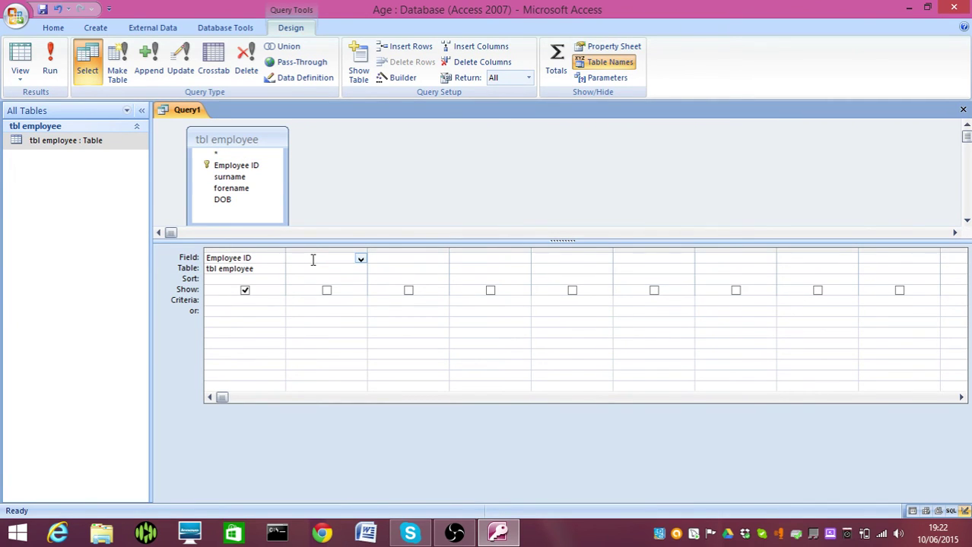
pyautogui.write('Age')
pyautogui.write(':')
pyautogui.write('int')
pyautogui.write('(')
pyautogui.write('(date')
pyautogui.write('()')
pyautogui.write('-')
pyautogui.write('DOB')
pyautogui.write(')')
pyautogui.write('/')
pyautogui.write('365')
pyautogui.write('.25')
pyautogui.write(')')
pyautogui.moveTo(370, 249); pyautogui.dragTo(486, 258)
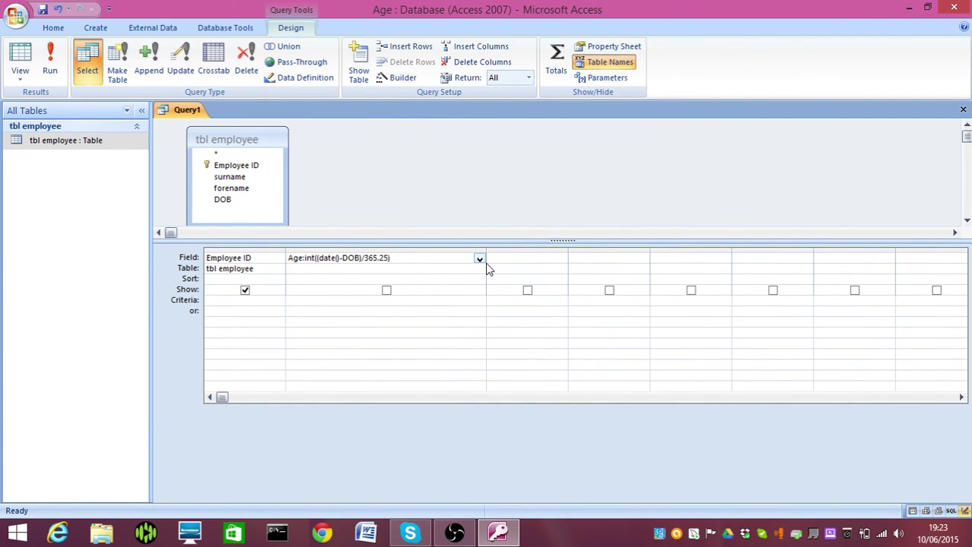
# - Run the query, which shows ages 44 and 18, then save it as 'qry age'
pyautogui.click(55, 66)
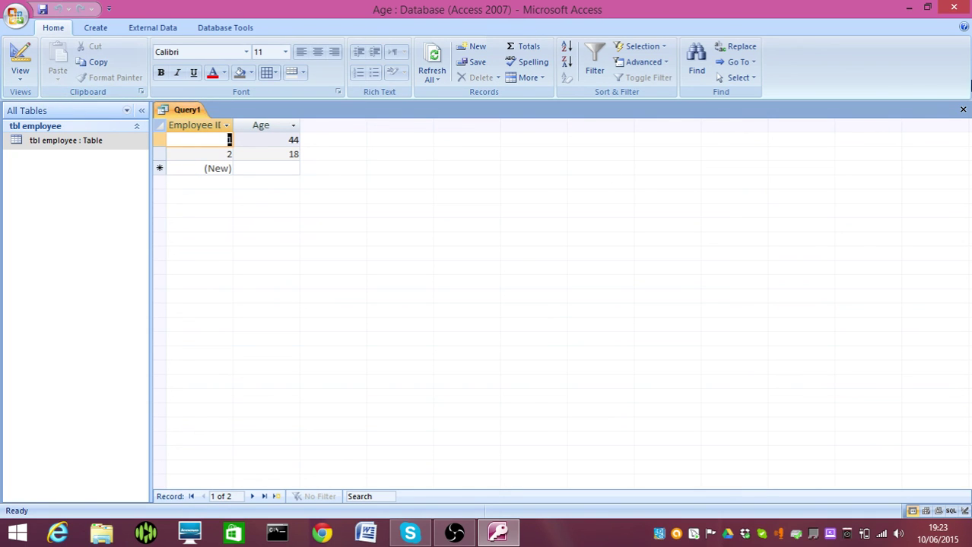
pyautogui.click(963, 111)
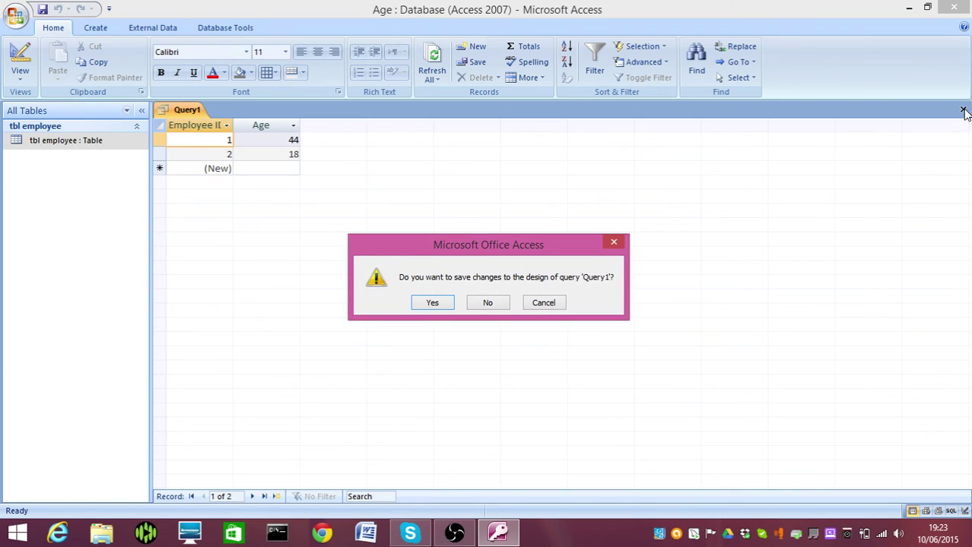
pyautogui.press('Return')
pyautogui.write('qry age')
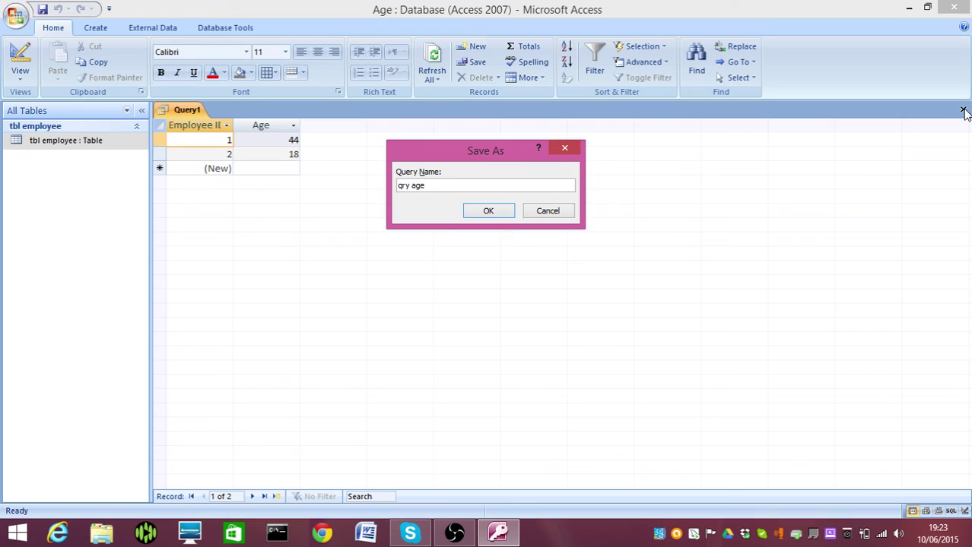
pyautogui.press('Return')
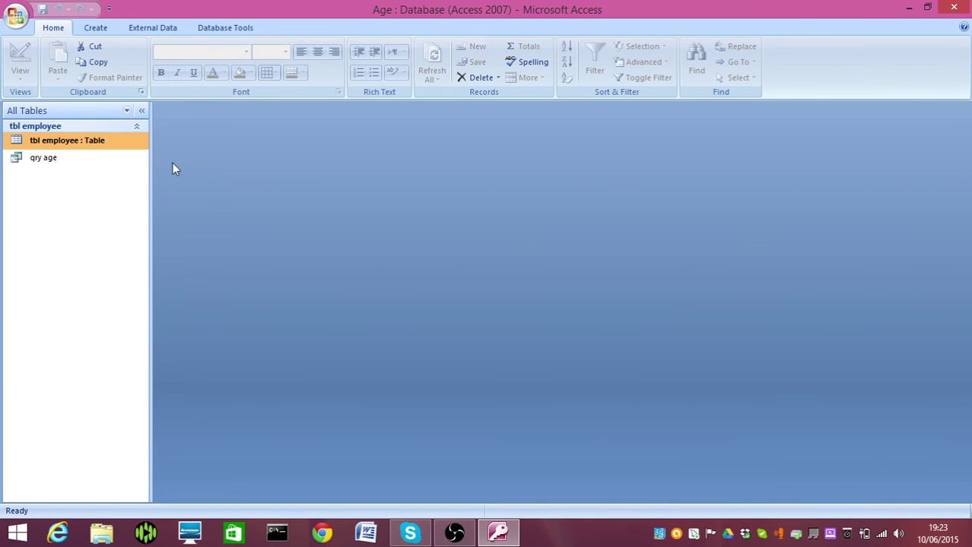
# - Open qry age in Design View and widen the Age: Int((Date()-[DOB])/365.25) column
pyautogui.click(87, 157)
pyautogui.rightClick(87, 158)
pyautogui.click(118, 180)
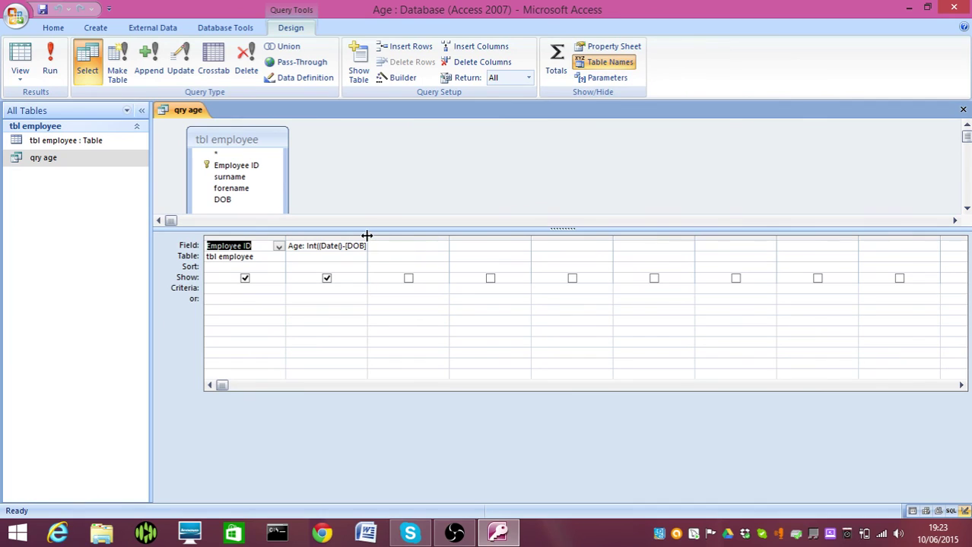
pyautogui.moveTo(366, 236); pyautogui.dragTo(486, 235)
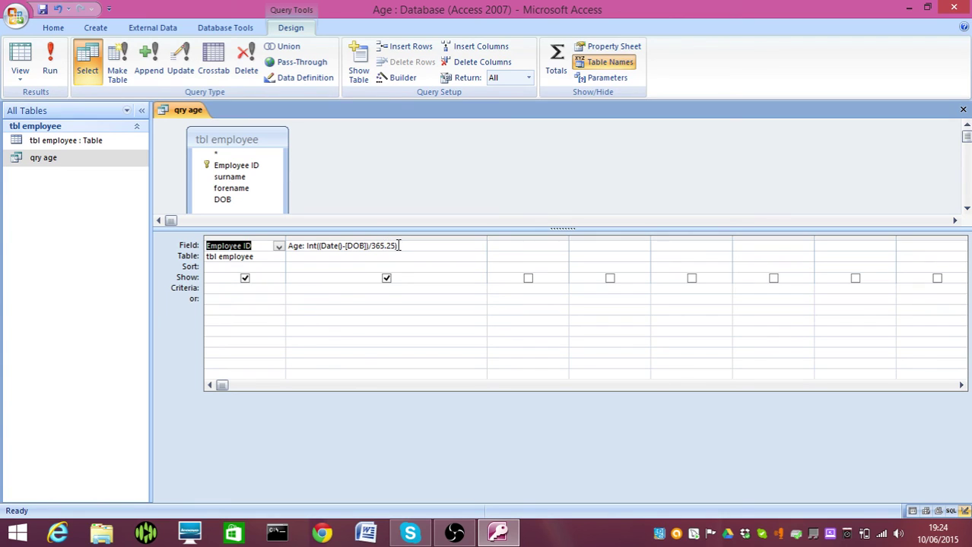
pyautogui.click(502, 247)
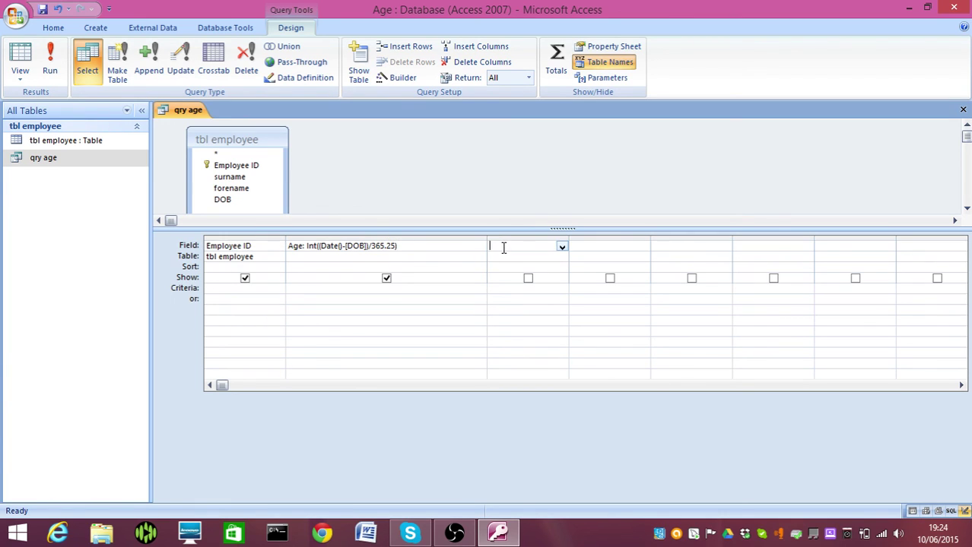